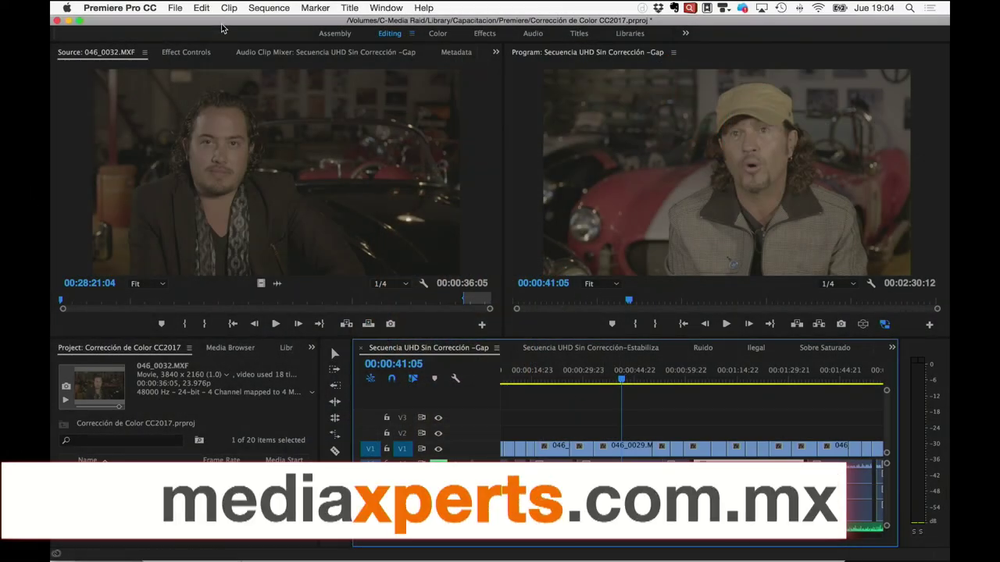
# - Open the Keyboard Shortcuts editor from the Premiere Pro CC application menu
pyautogui.click(138, 11)
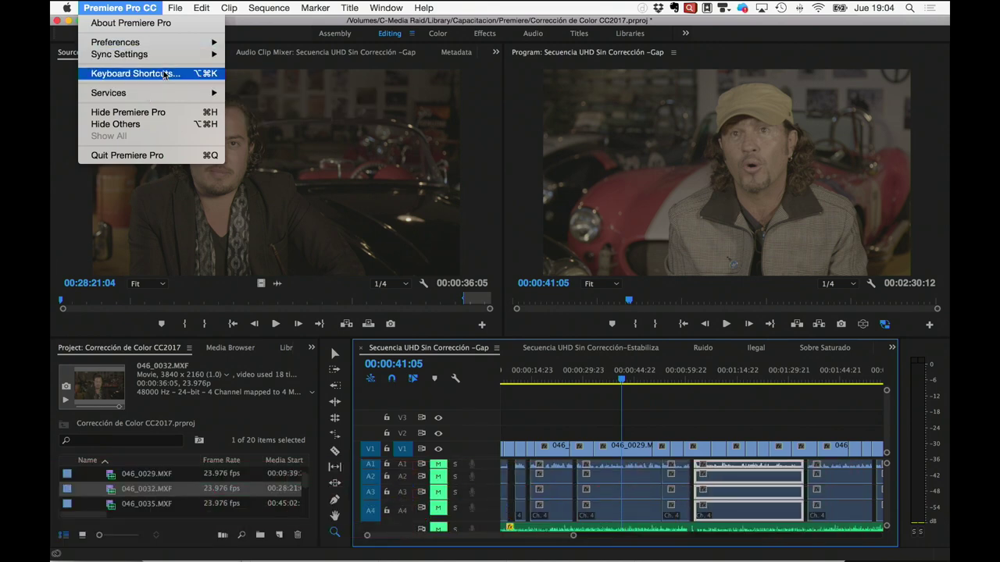
pyautogui.click(165, 74)
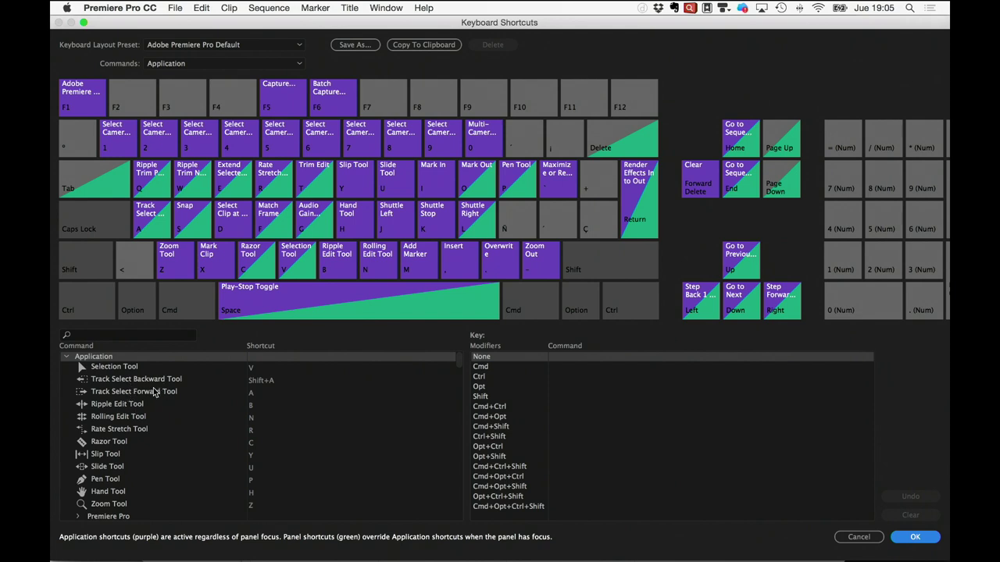
pyautogui.click(146, 396)
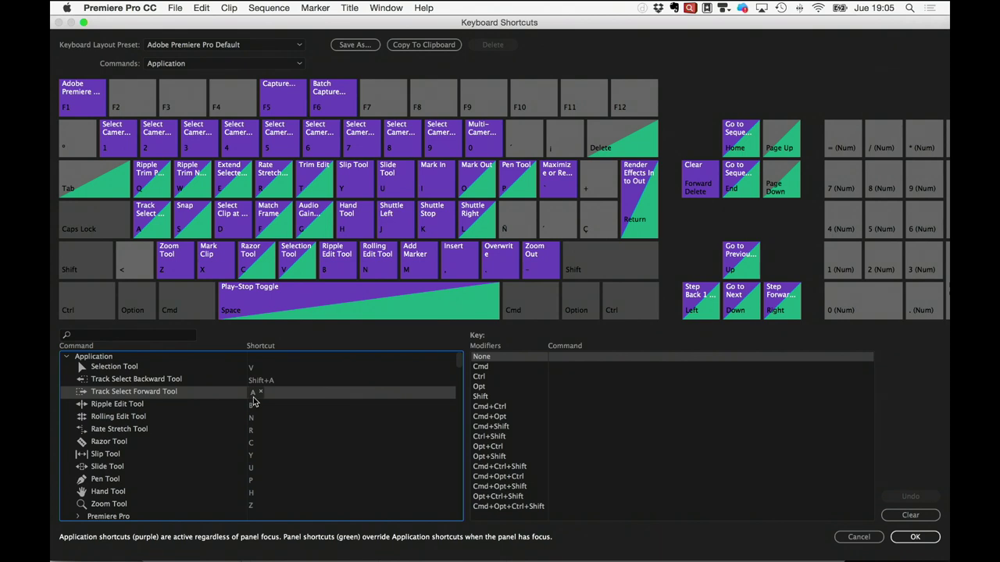
# - Check F4's assignments, then select Move All Audio Sources Up and enter F4 in its shortcut field
pyautogui.moveTo(148, 225)
pyautogui.click(229, 95)
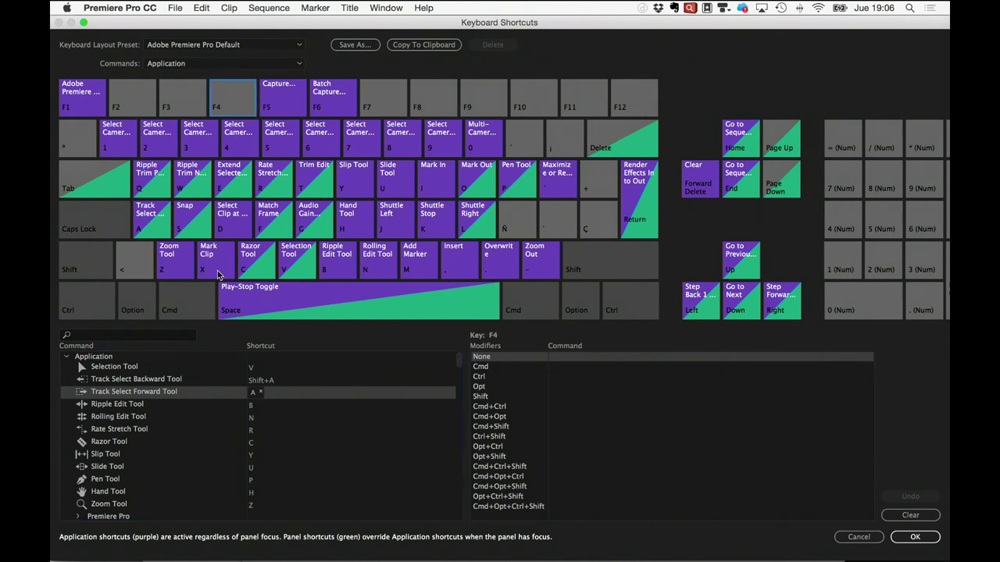
pyautogui.scroll(-5, 174, 485)
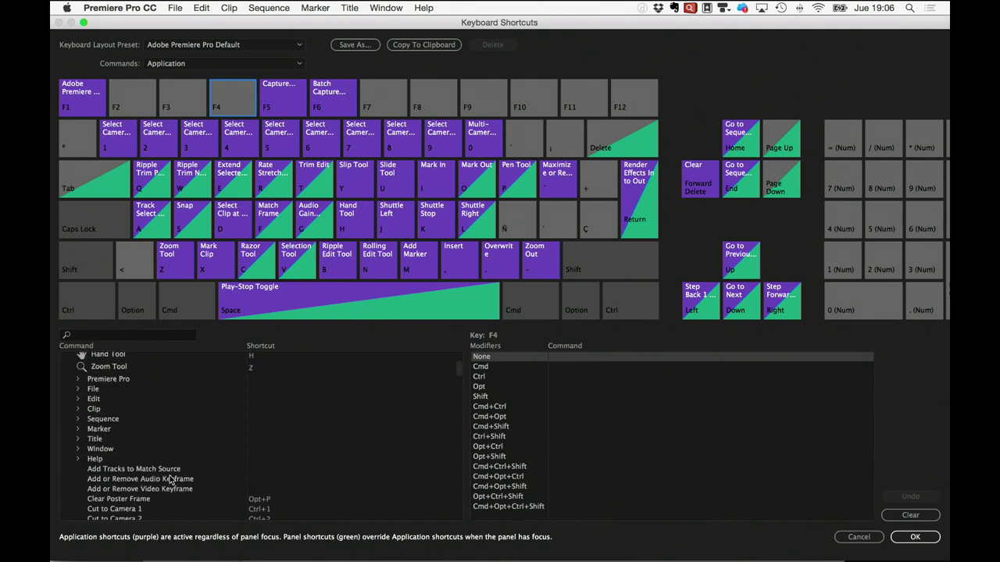
pyautogui.scroll(-10, 172, 481)
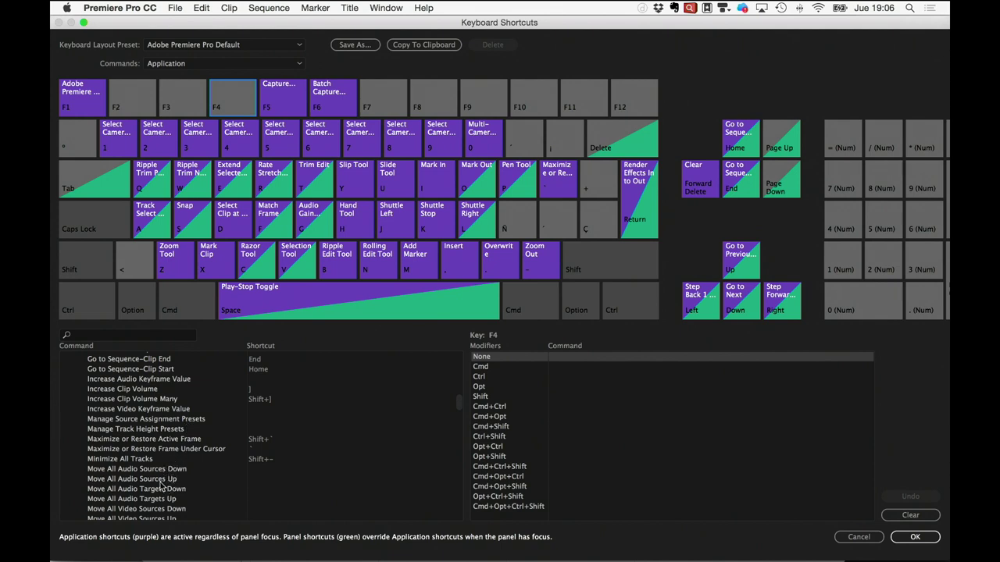
pyautogui.click(161, 478)
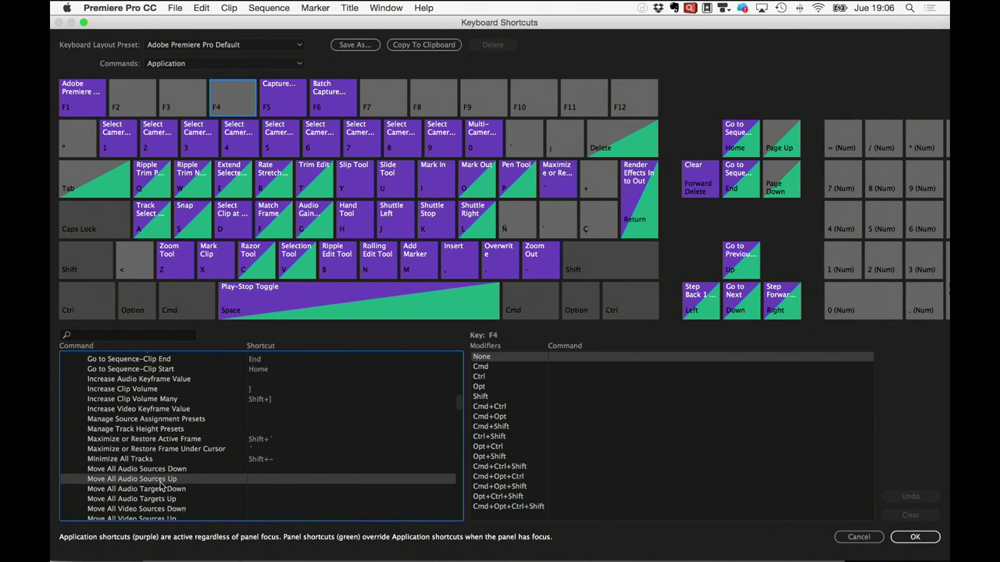
pyautogui.doubleClick(164, 479)
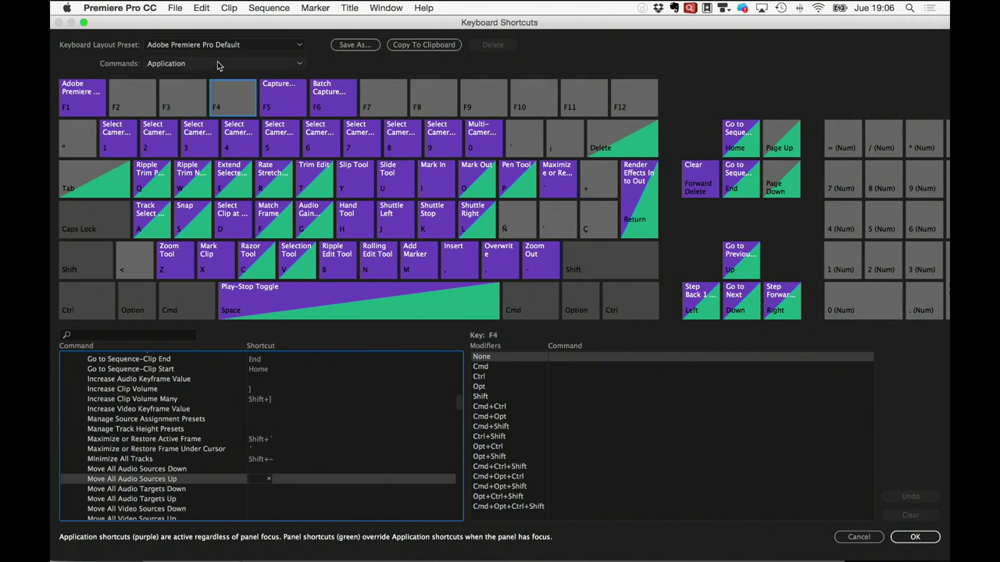
pyautogui.press('F4')
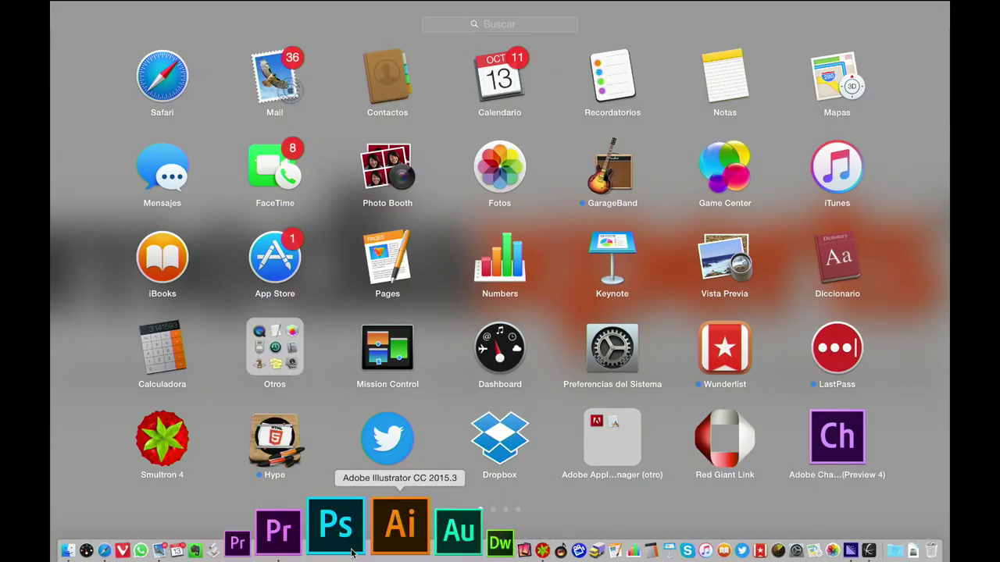
pyautogui.click(341, 527)
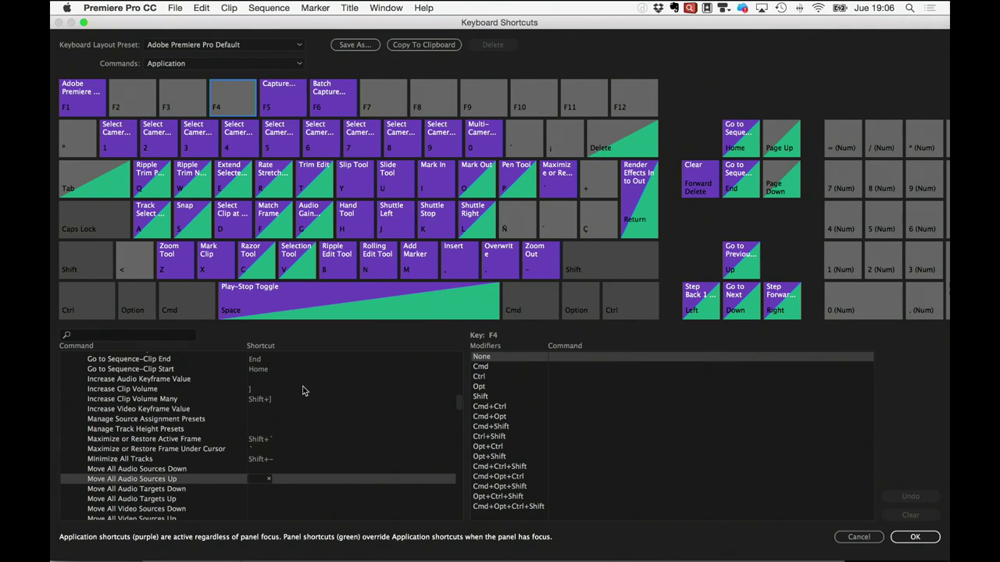
# - Assign F4 to Move All Audio Sources Up, remove it, then enter N instead
pyautogui.click(258, 480)
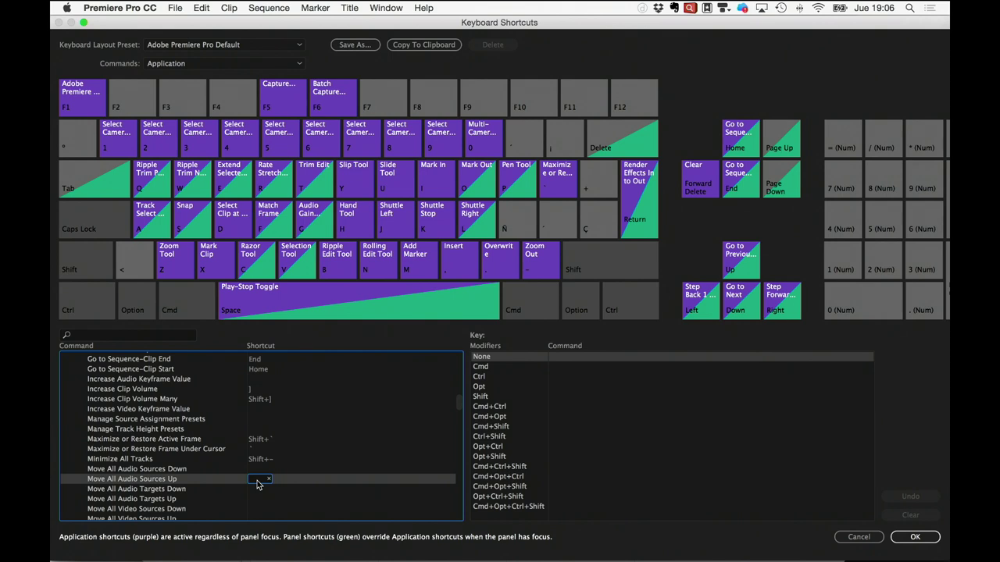
pyautogui.press('F4')
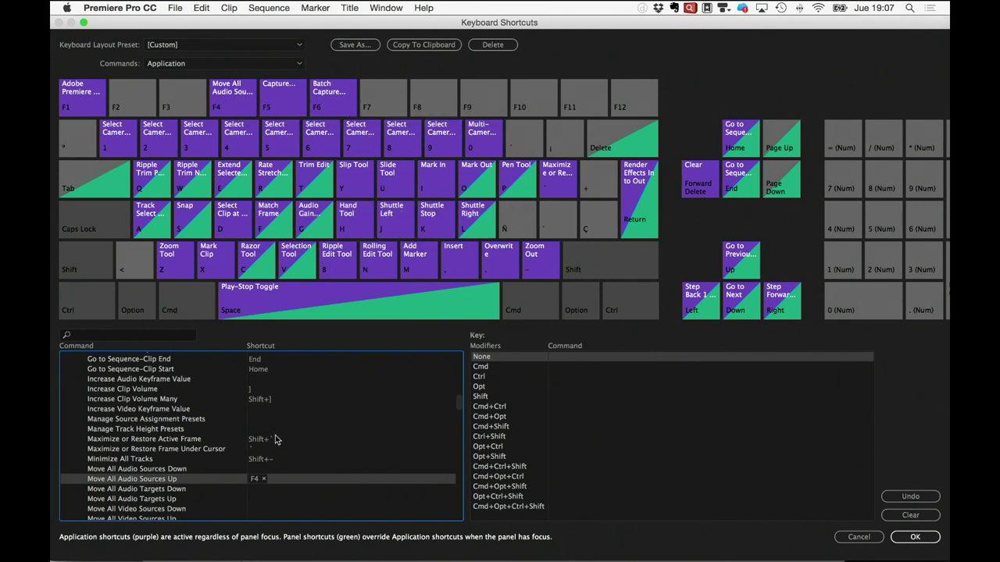
pyautogui.click(266, 481)
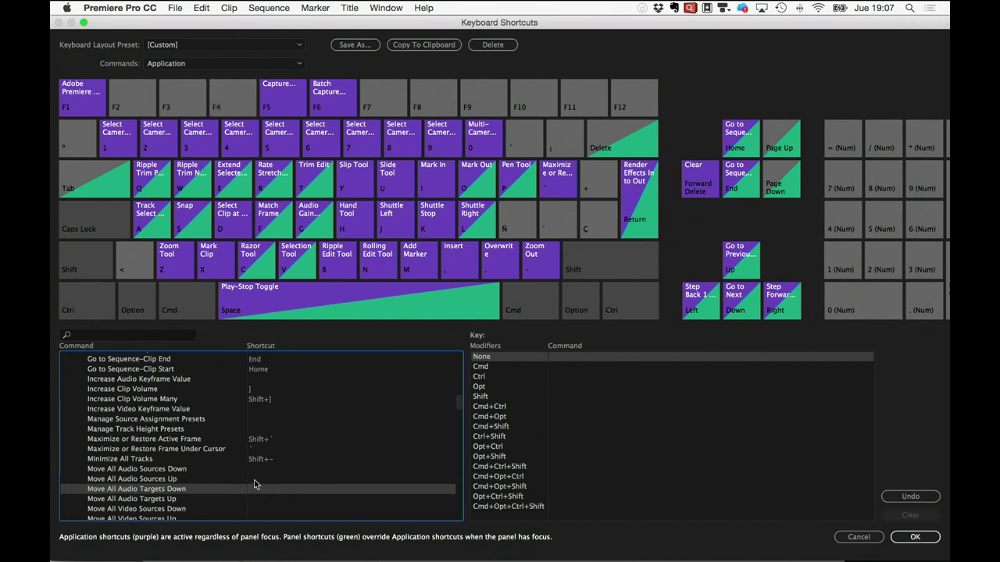
pyautogui.click(254, 482)
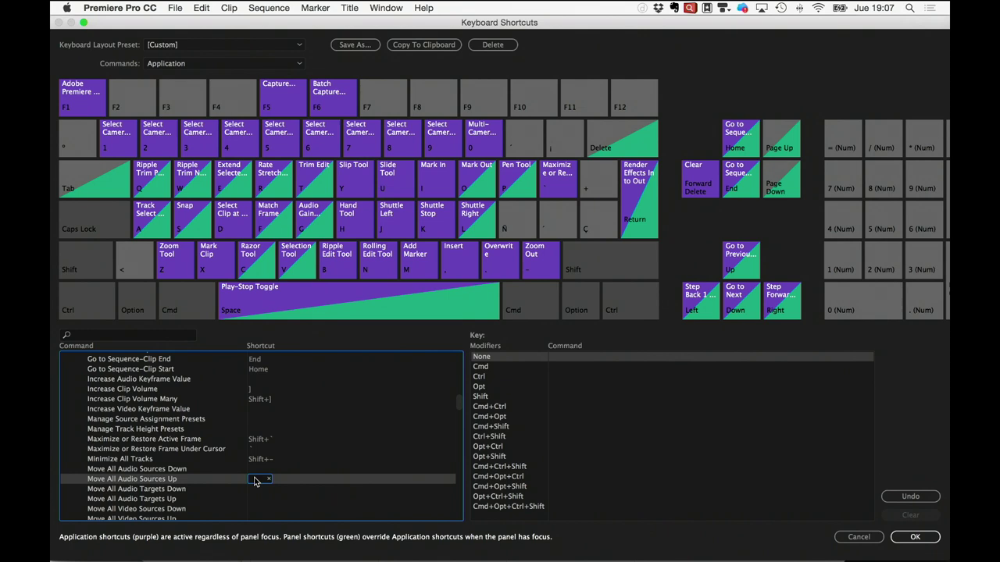
pyautogui.press('n')
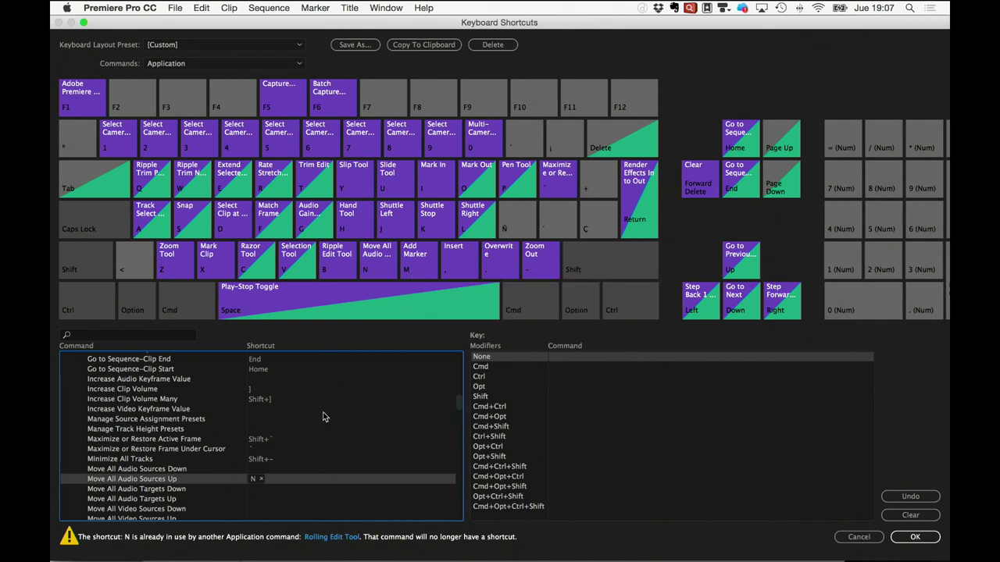
# - Clear the conflicting N, check N's current commands, and reassign N to Move All Audio Sources Up
pyautogui.click(262, 479)
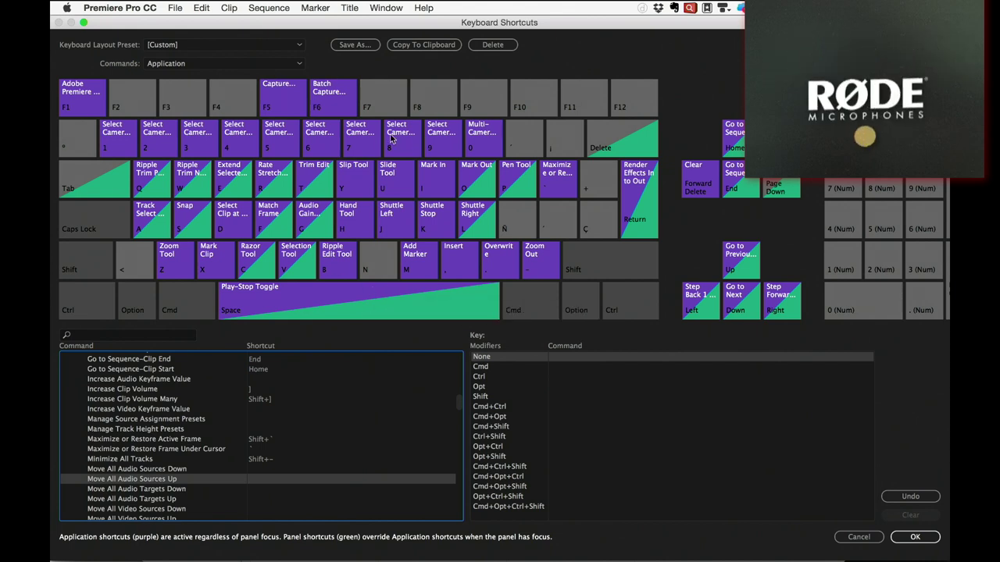
pyautogui.click(387, 262)
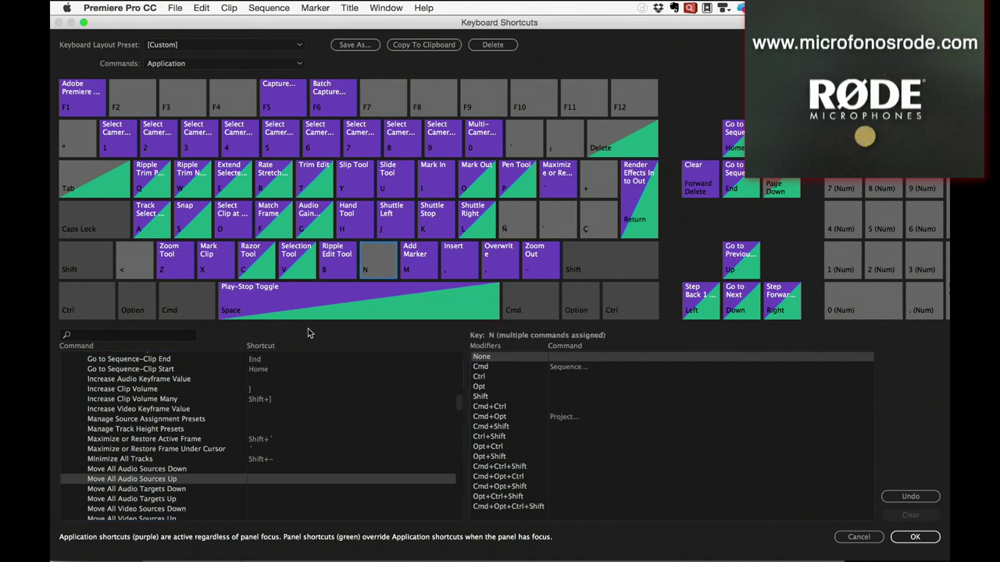
pyautogui.click(253, 480)
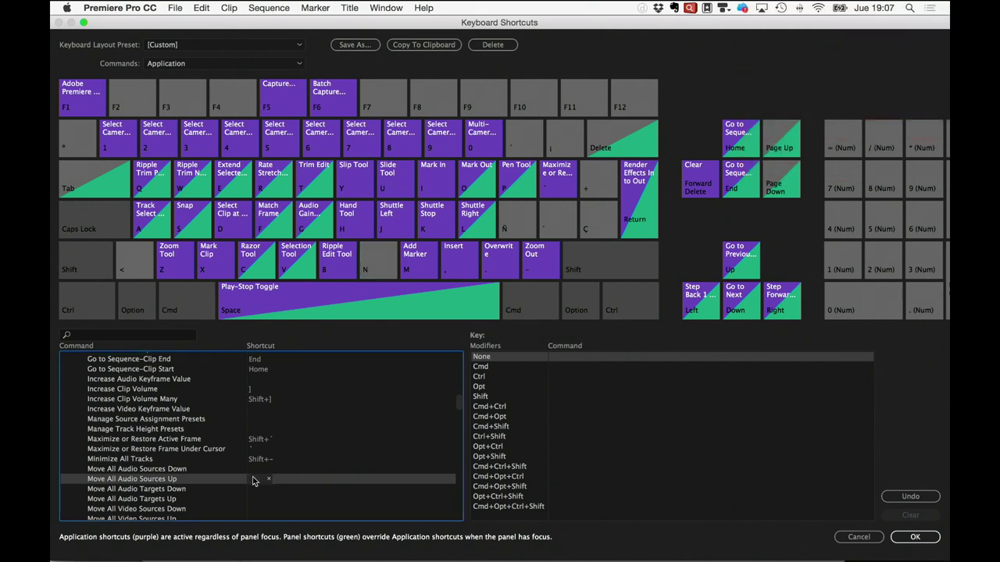
pyautogui.press('n')
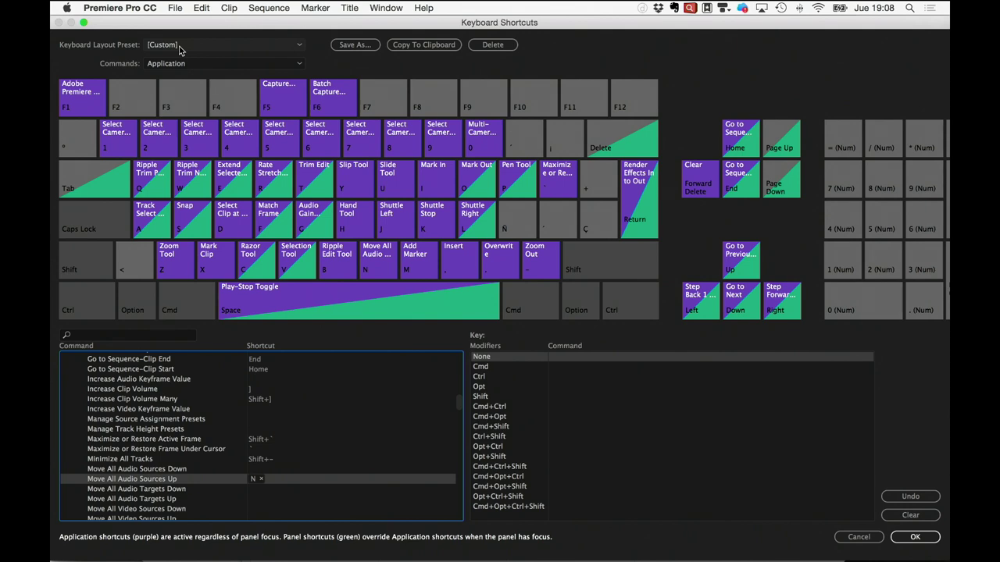
pyautogui.click(300, 49)
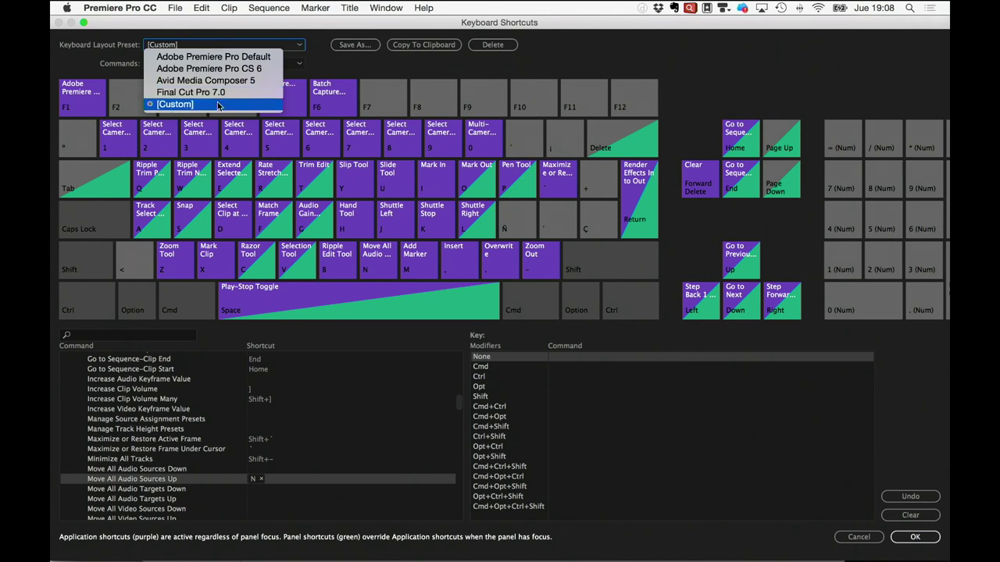
# - Save the [Custom] shortcut layout as a new preset named 'PresetsEP'
pyautogui.click(218, 105)
pyautogui.click(355, 44)
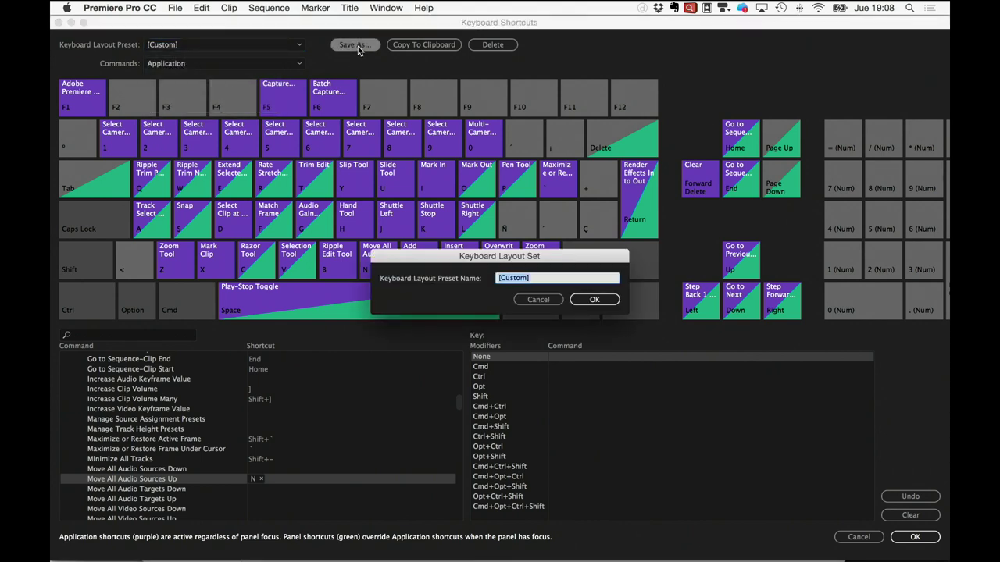
pyautogui.write('PresetsEP')
pyautogui.click(596, 299)
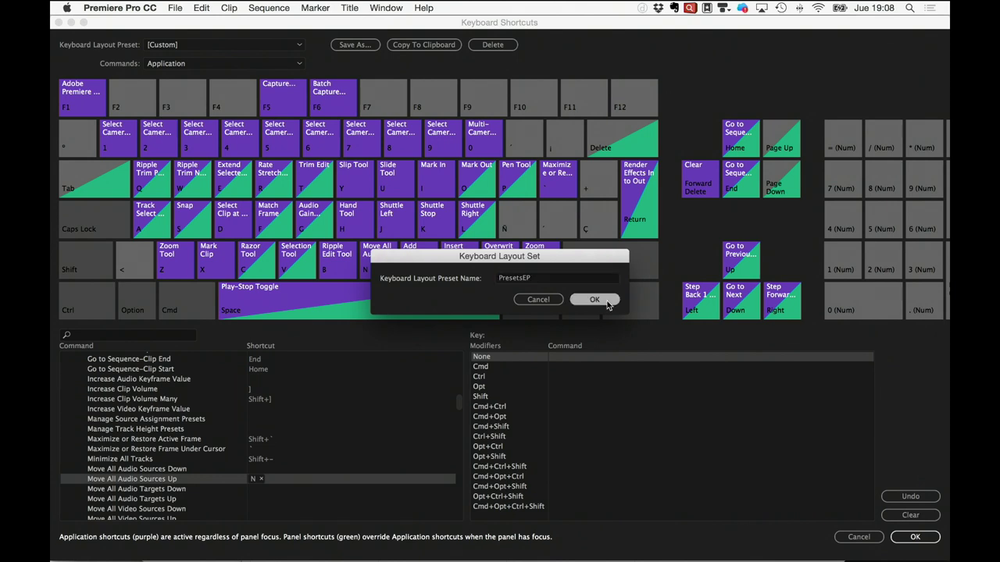
pyautogui.click(282, 44)
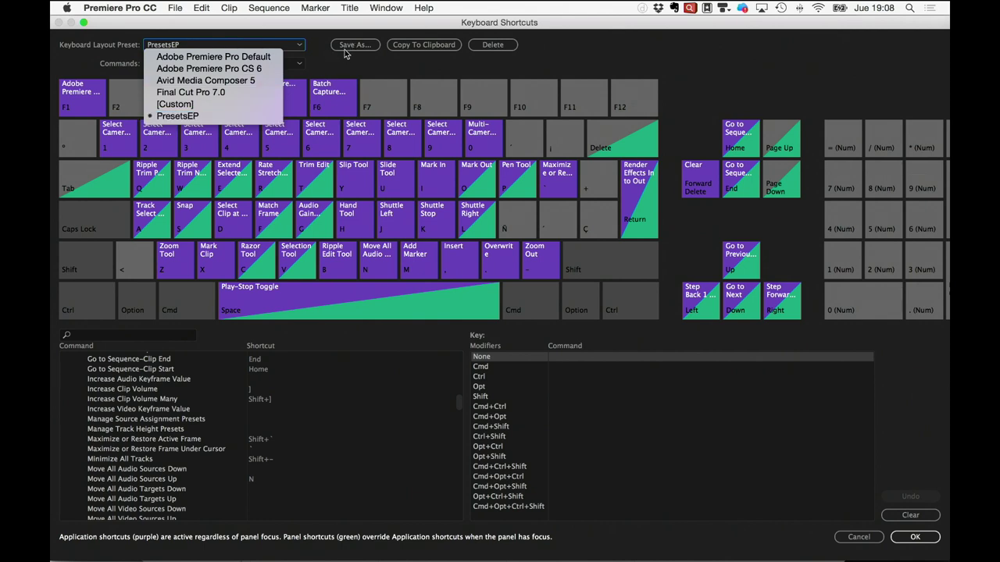
# - Select the Final Cut Pro 7.0 keyboard layout preset and confirm with OK
pyautogui.click(331, 72)
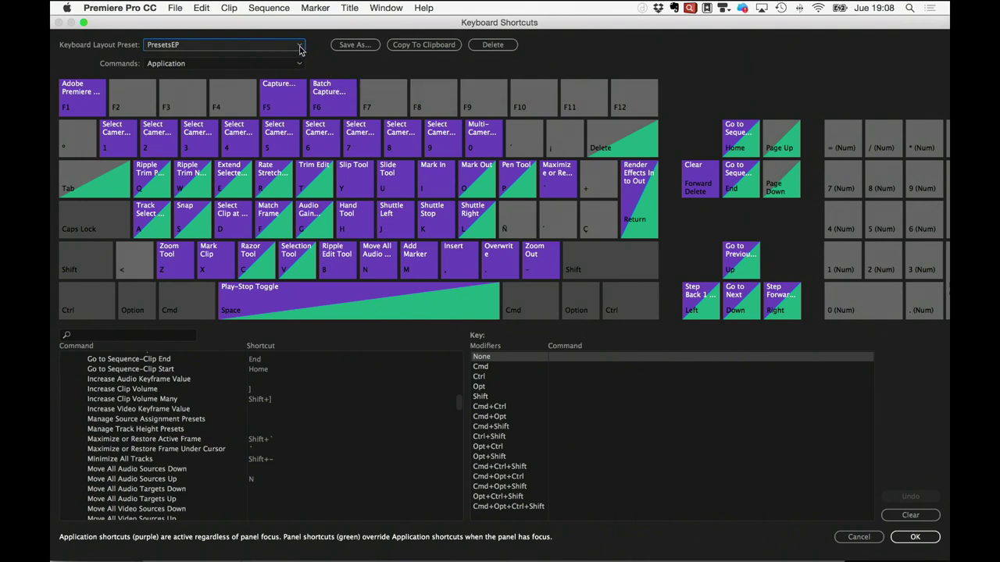
pyautogui.click(300, 50)
pyautogui.click(240, 93)
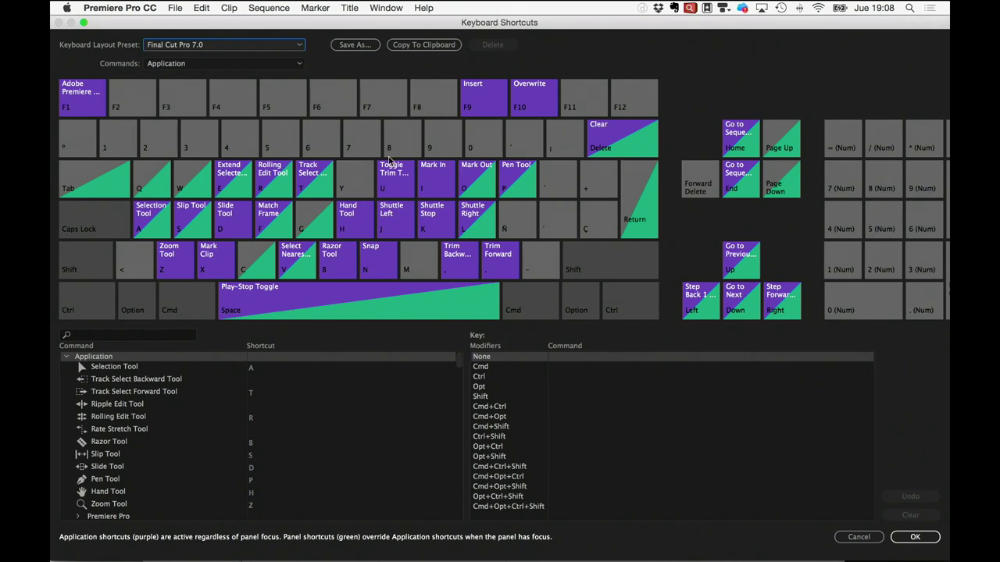
pyautogui.click(913, 537)
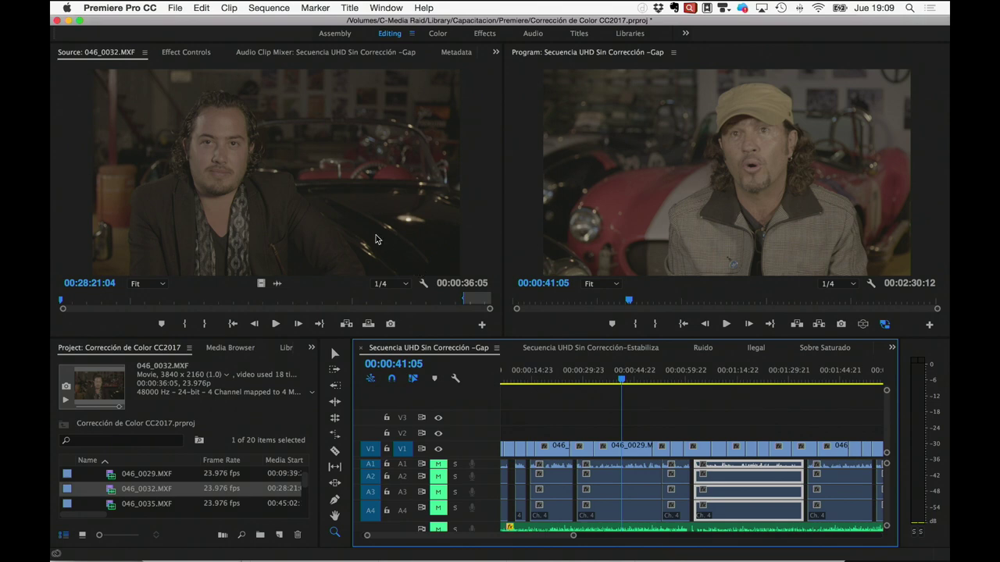
# - Reopen Keyboard Shortcuts and verify the preset list still shows Final Cut Pro 7.0
pyautogui.click(178, 8)
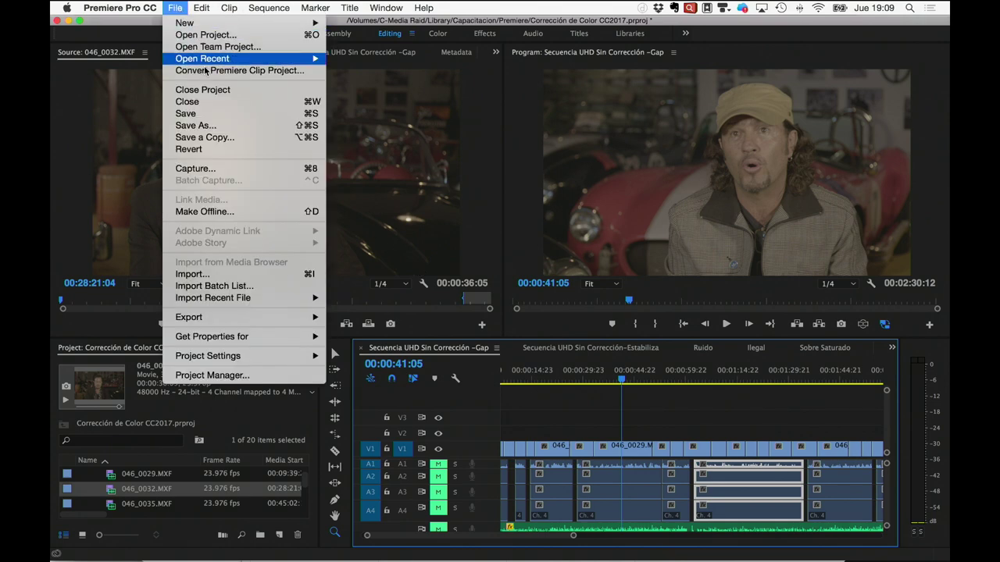
pyautogui.moveTo(129, 8)
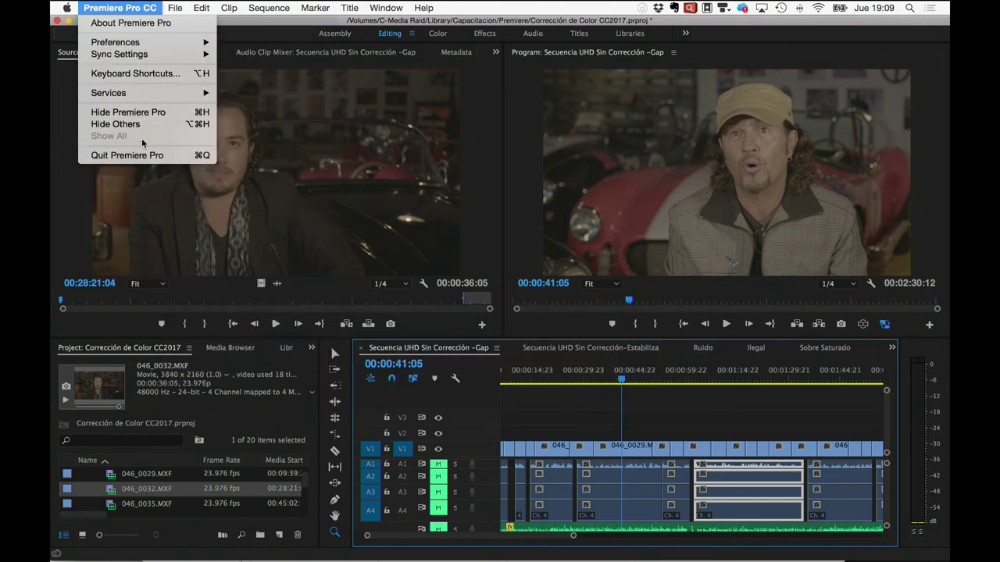
pyautogui.click(138, 76)
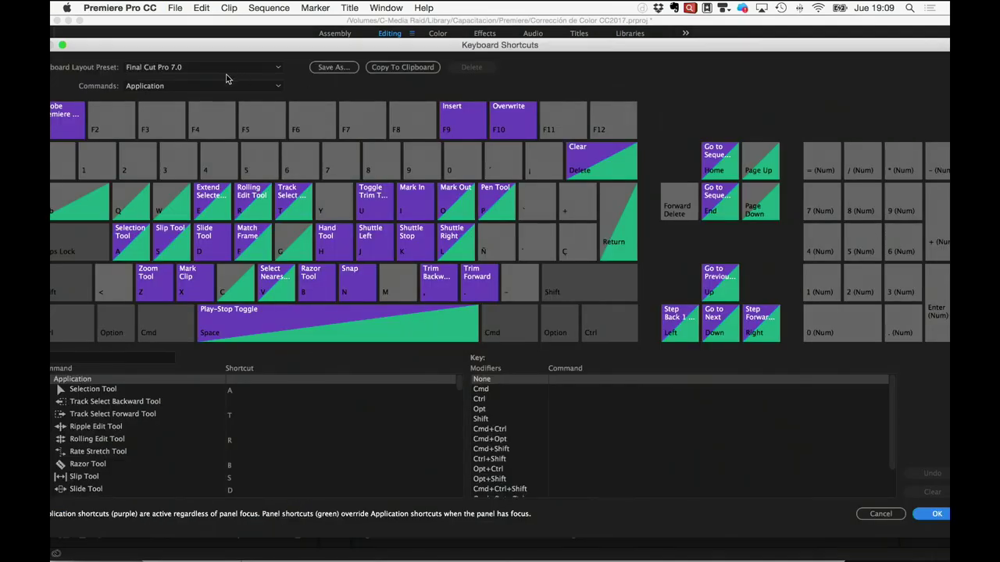
pyautogui.click(275, 71)
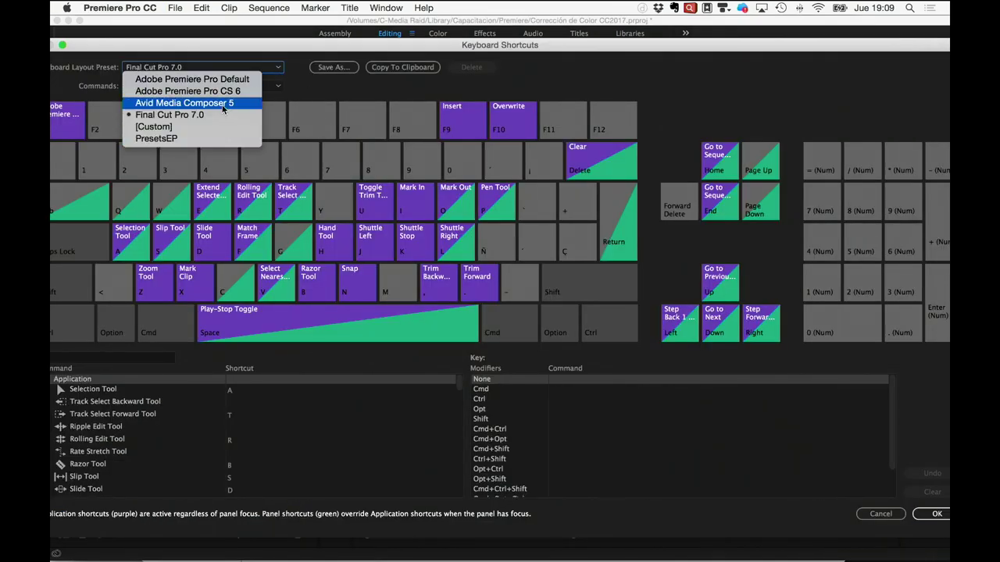
pyautogui.click(223, 79)
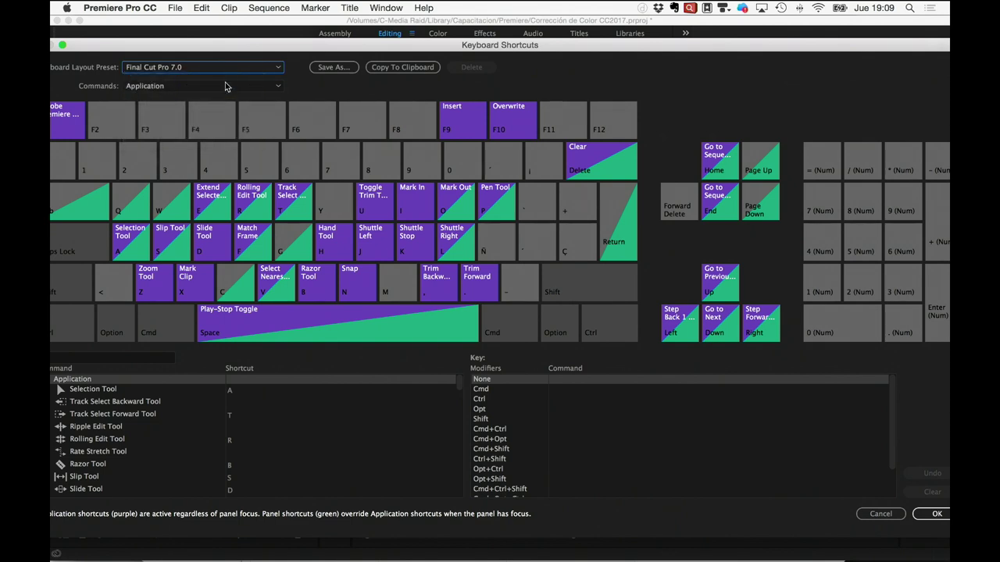